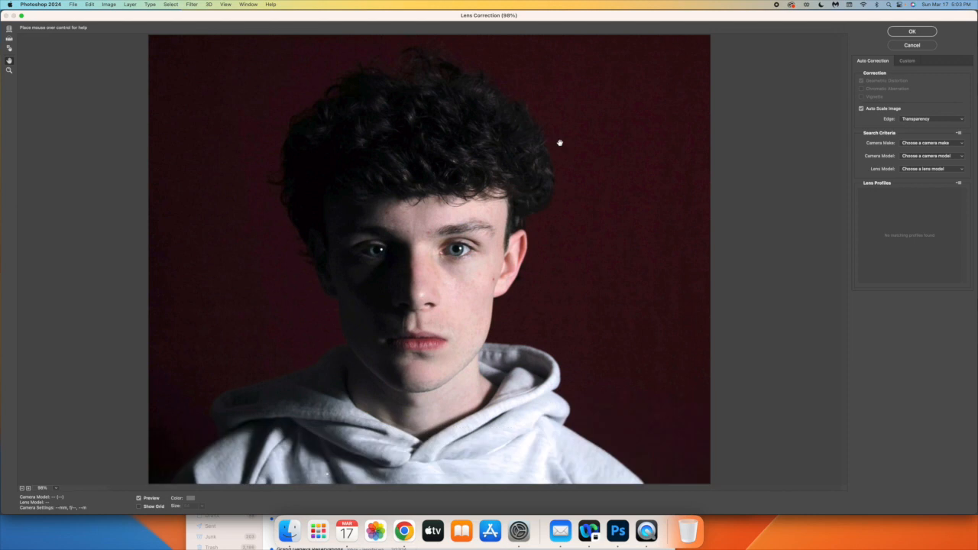
Apply a custom lens correction vignette with an amount of -100, adjusting the midpoint of its spread
click(908, 61)
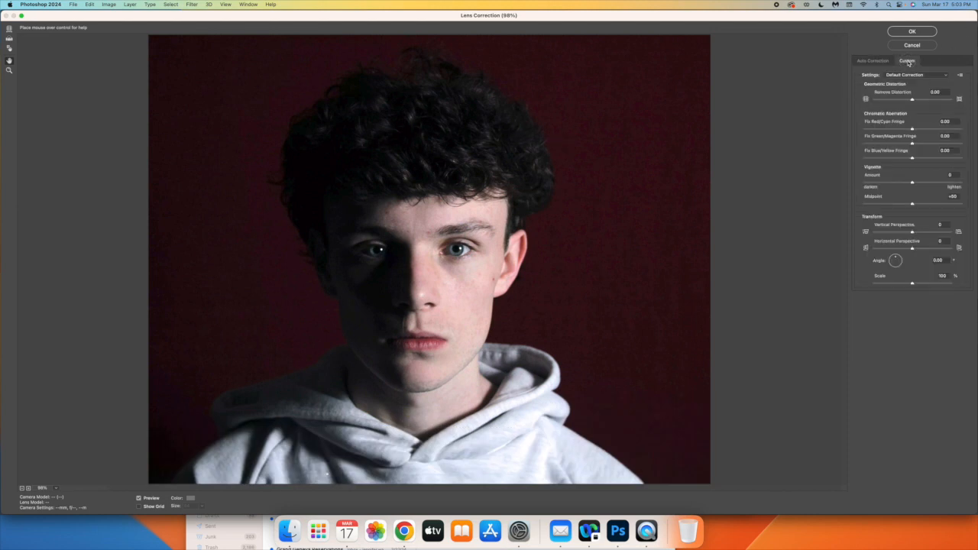
drag(912, 184, 853, 188)
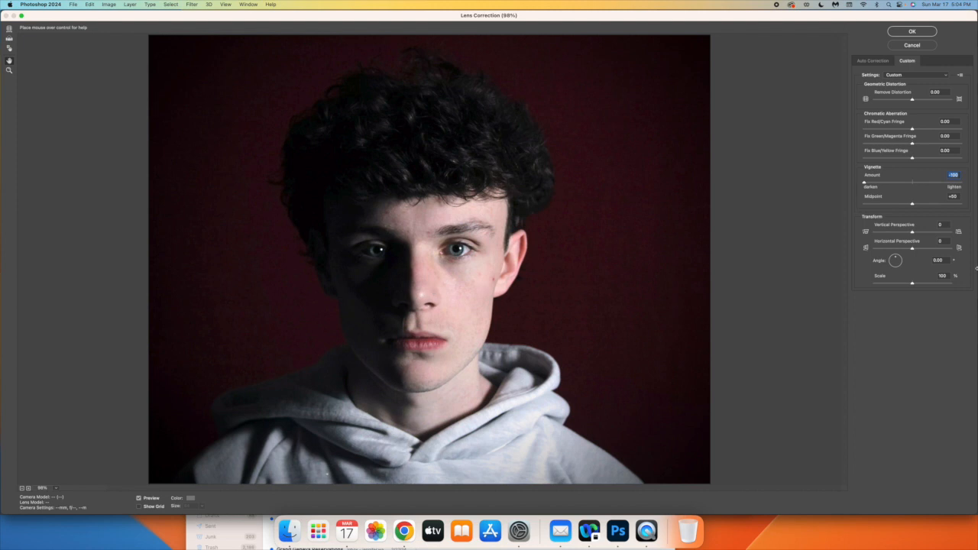
drag(911, 206, 868, 206)
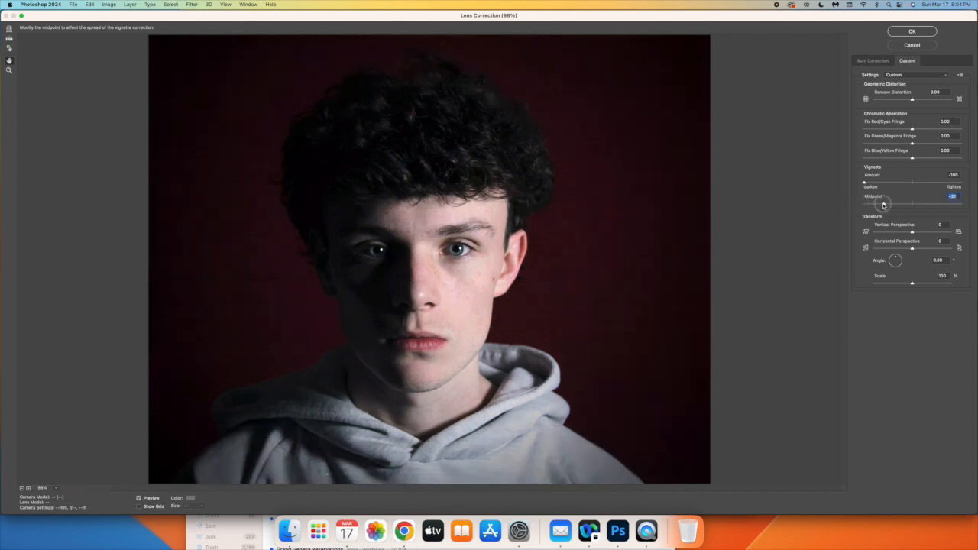
drag(883, 205, 913, 205)
click(912, 32)
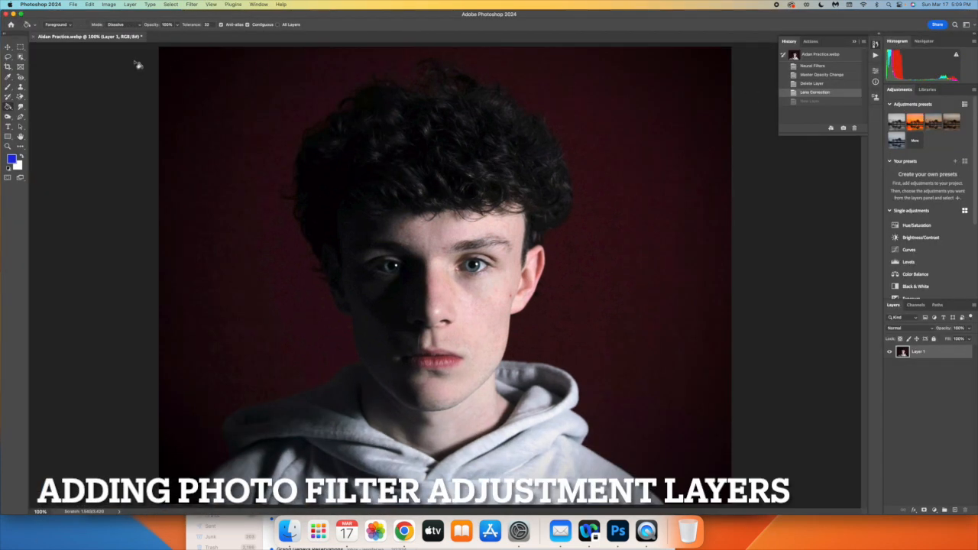
Add a Photo Filter adjustment layer above the portrait, keeping the default name and settings
click(130, 4)
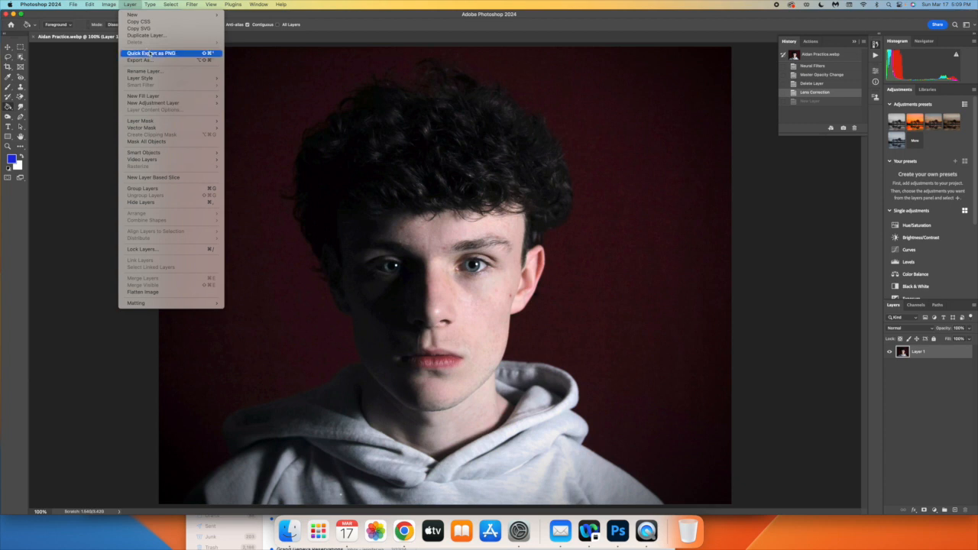
mouse_move(174, 106)
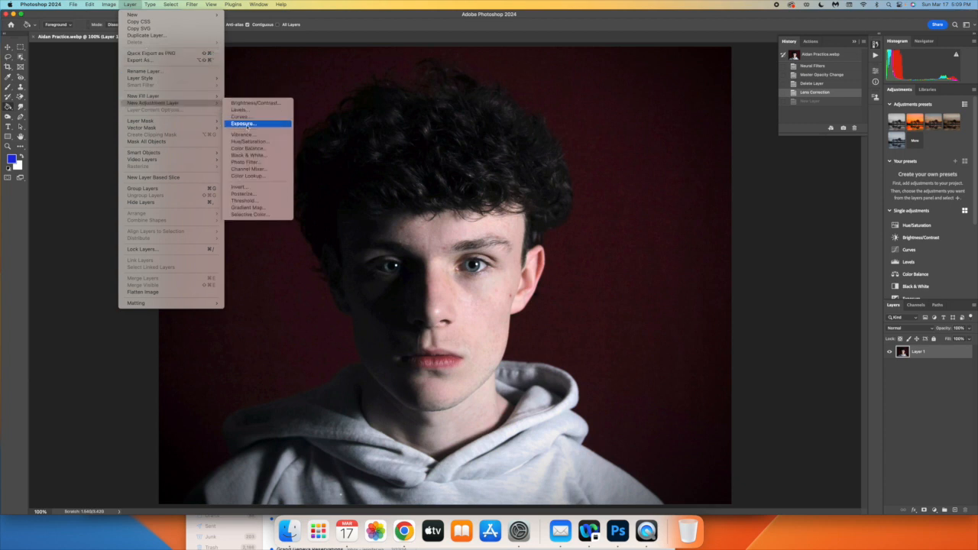
click(254, 162)
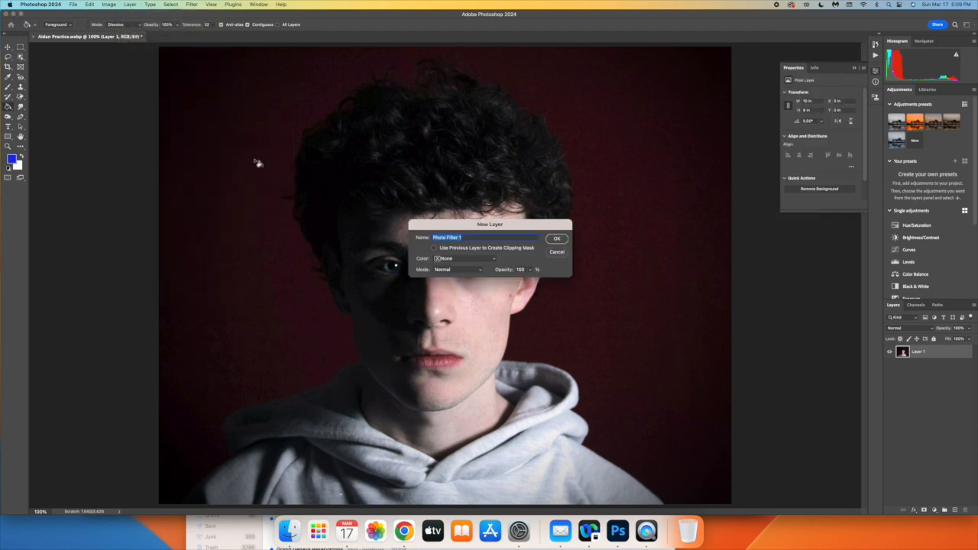
click(556, 239)
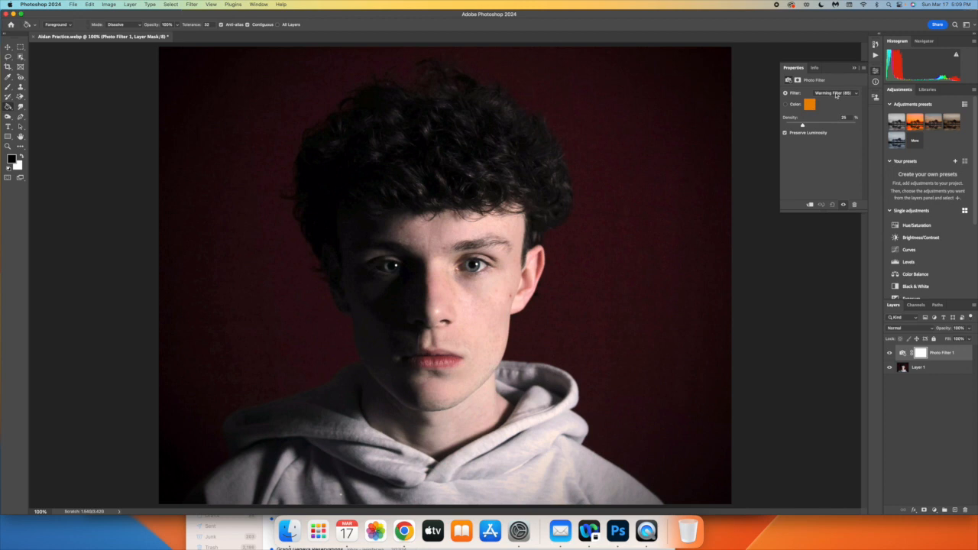
Change the photo filter to Cooling Filter (80) and increase its density for a stronger blue tint
click(836, 94)
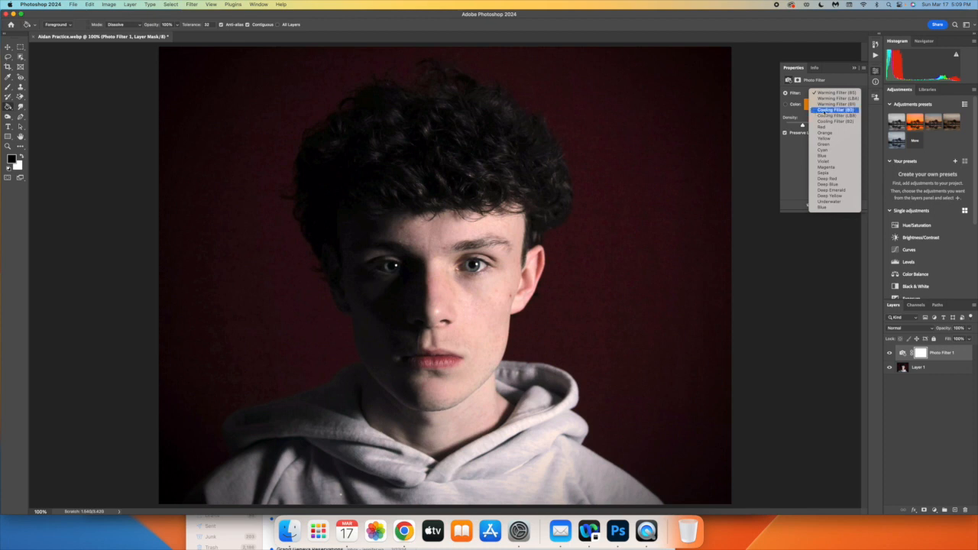
click(835, 110)
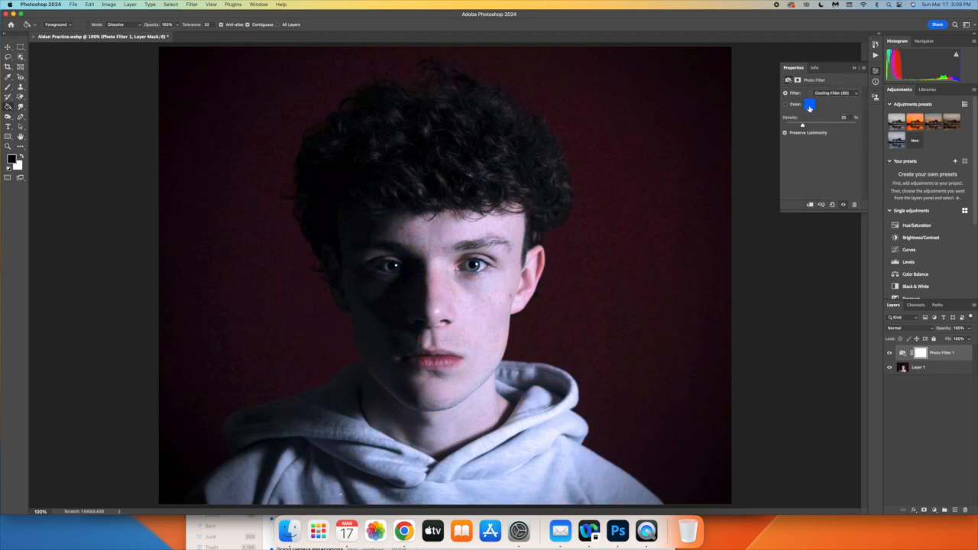
drag(803, 125, 828, 125)
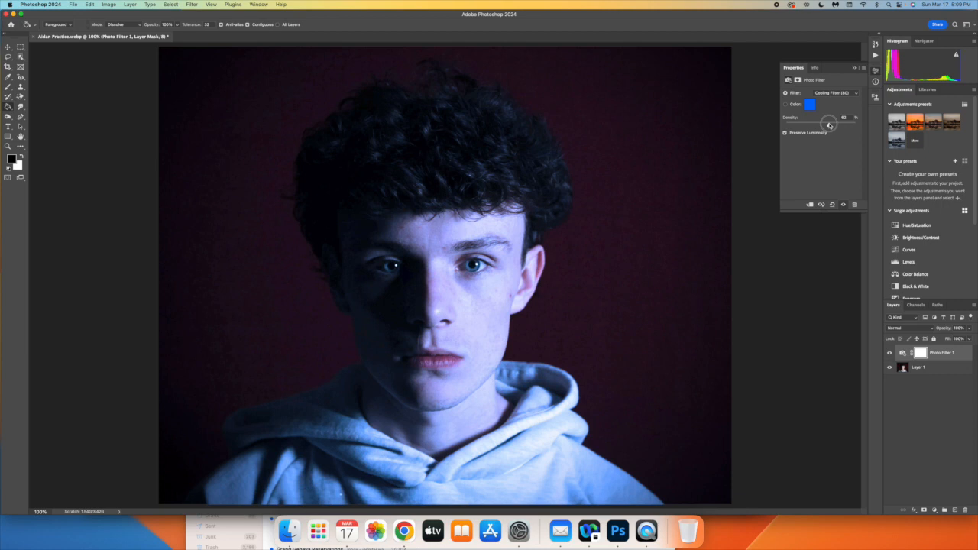
drag(829, 125, 827, 126)
click(855, 69)
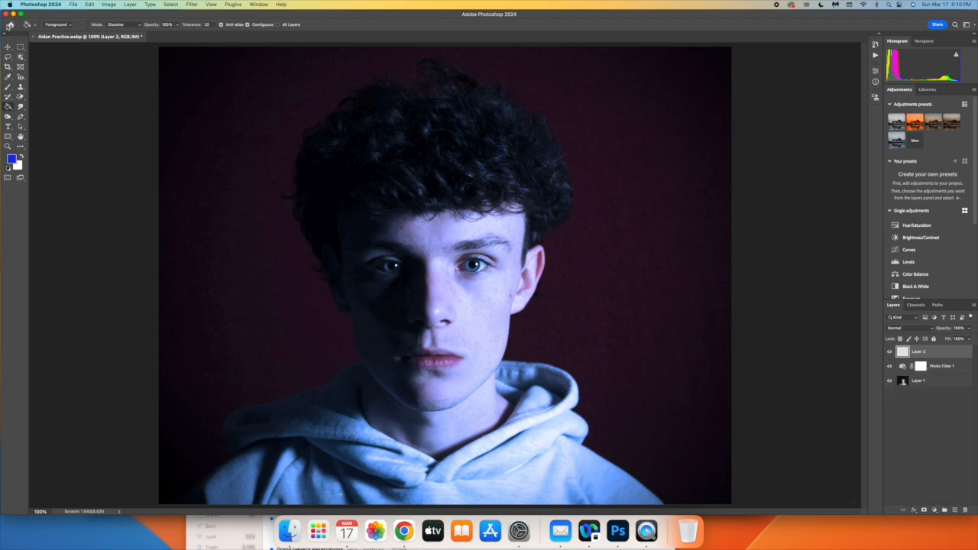
Set the foreground color to dark blue #131584 and fill the empty Layer 2 with it
click(11, 159)
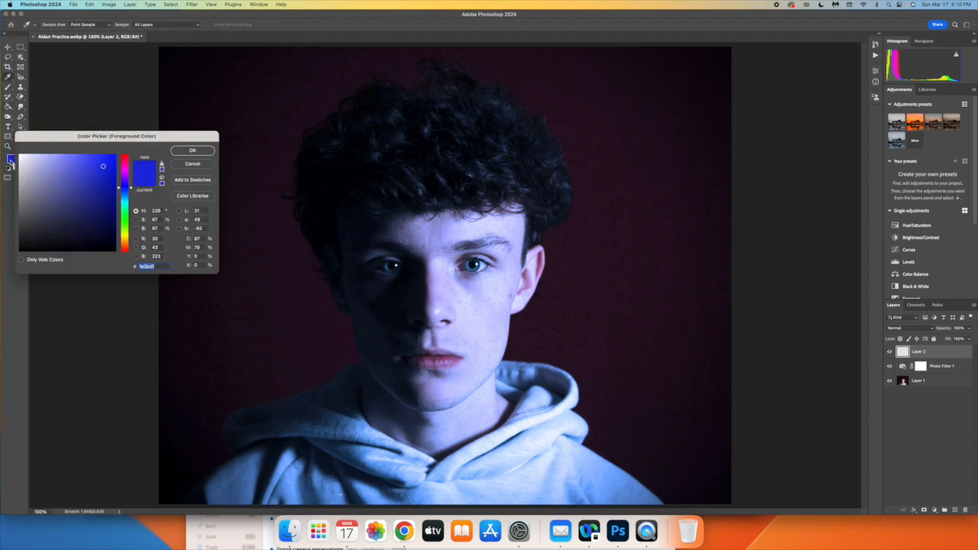
drag(133, 191, 131, 189)
drag(100, 165, 102, 200)
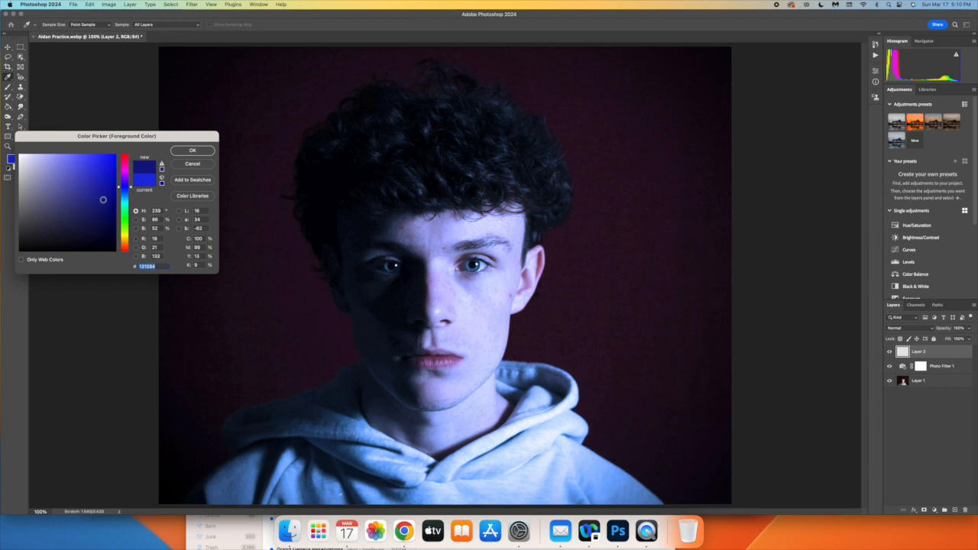
click(191, 151)
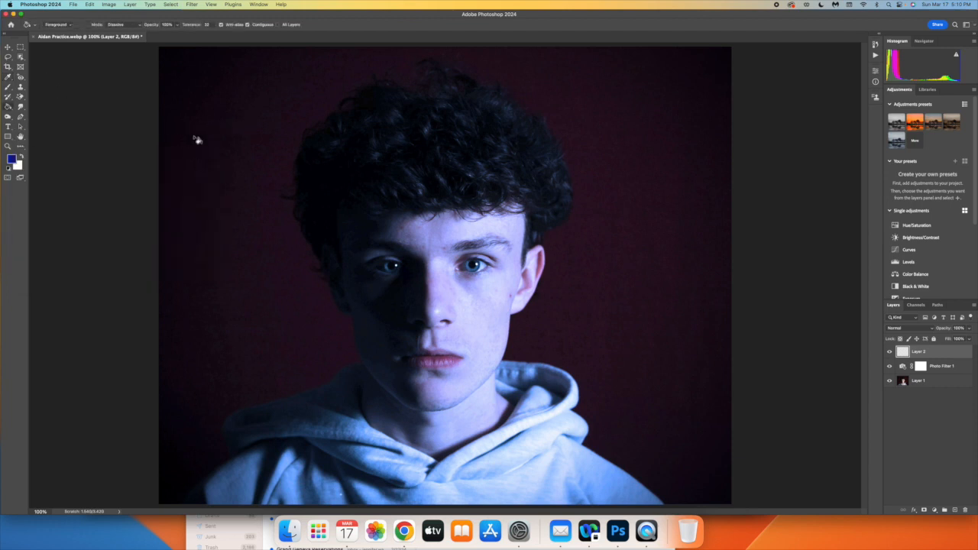
click(194, 135)
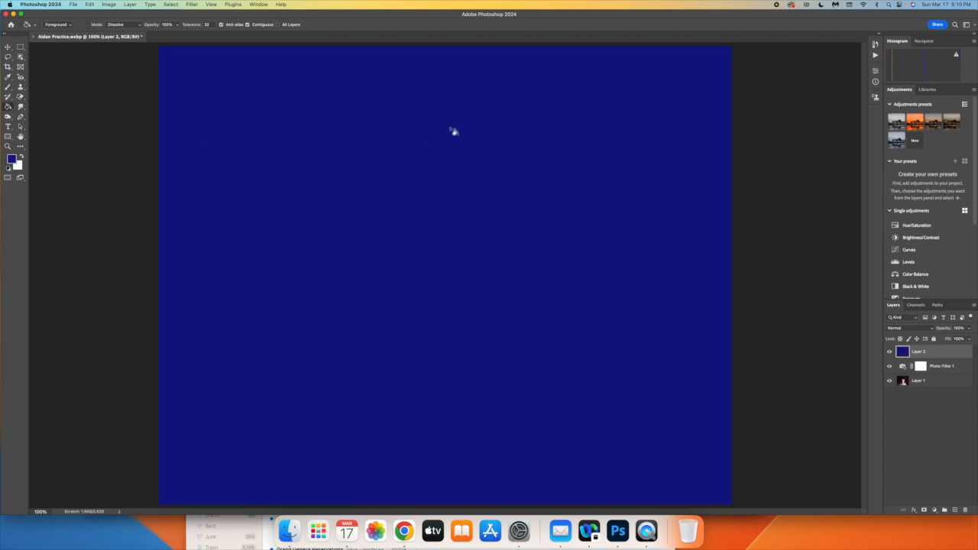
Set the blue fill layer to Soft Light at 73% opacity and compare the image with the layer hidden and shown
click(931, 329)
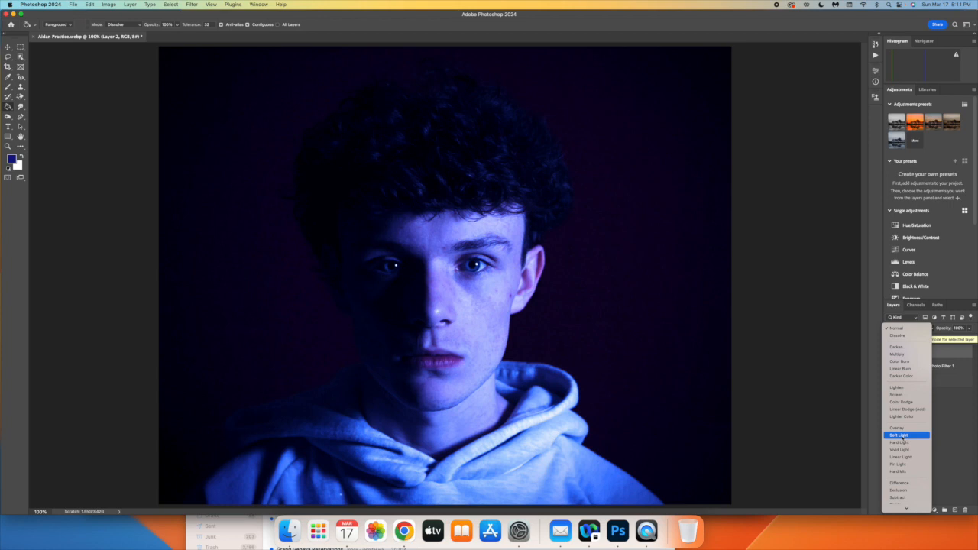
click(901, 435)
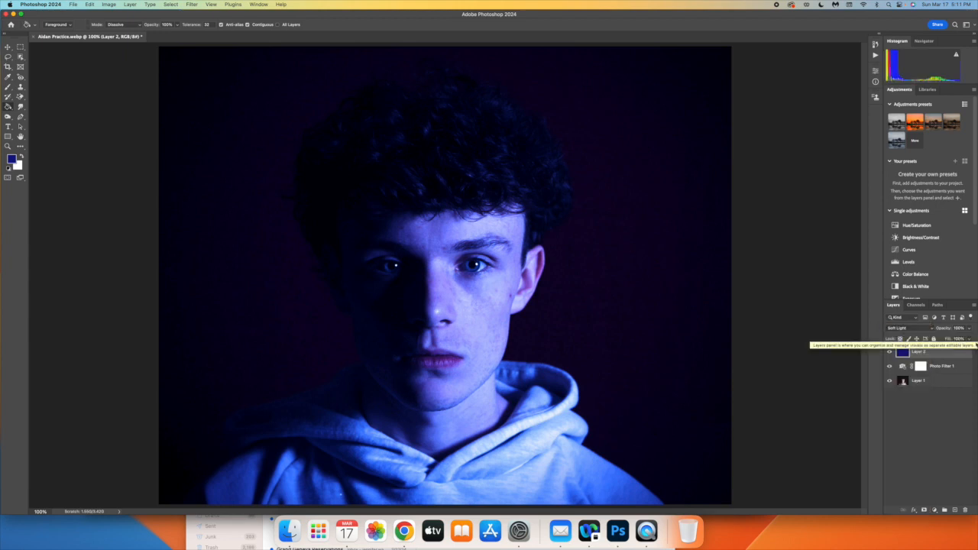
click(969, 329)
drag(970, 338, 960, 340)
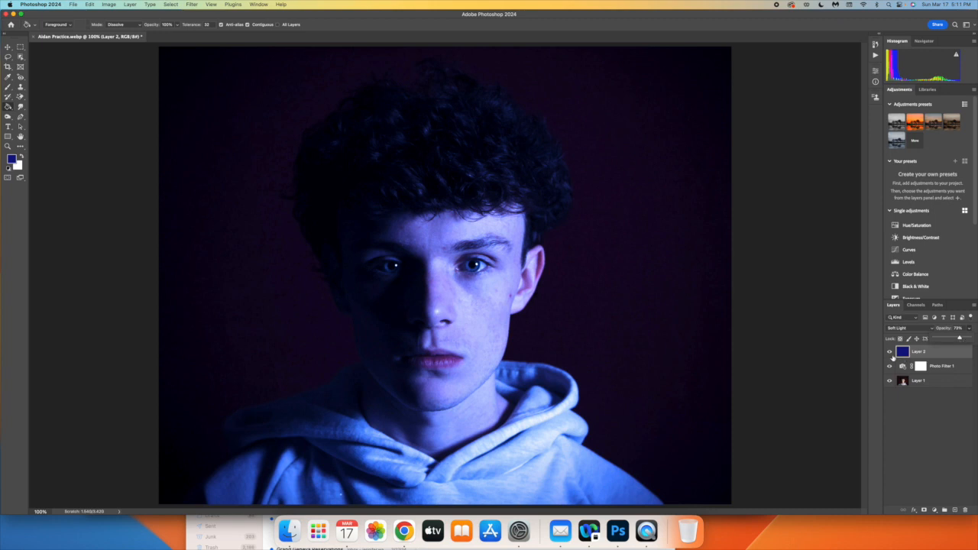
click(888, 352)
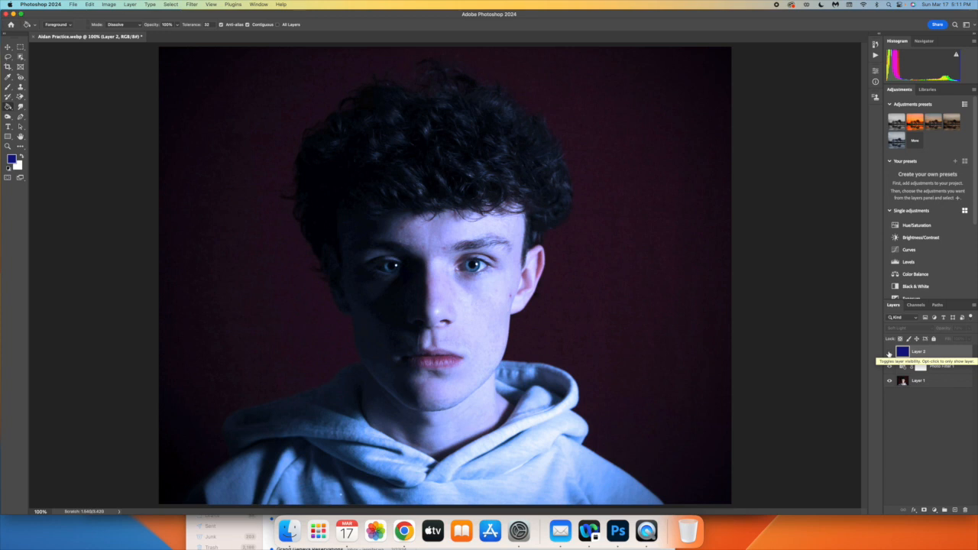
click(888, 352)
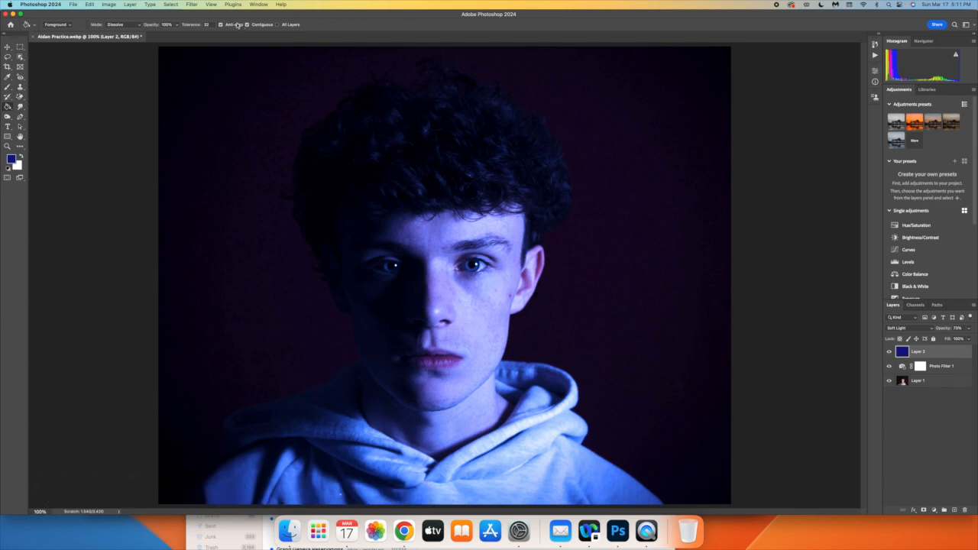
click(192, 4)
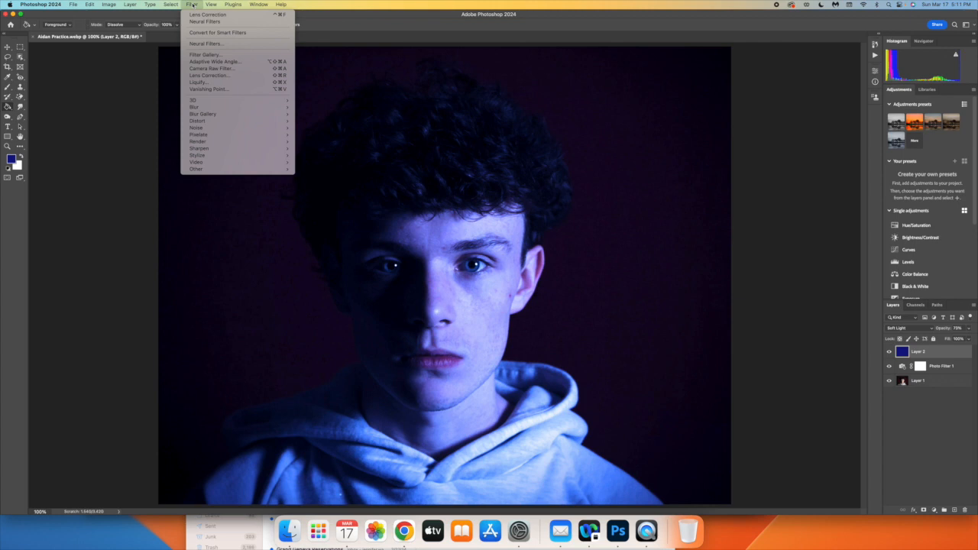
click(207, 43)
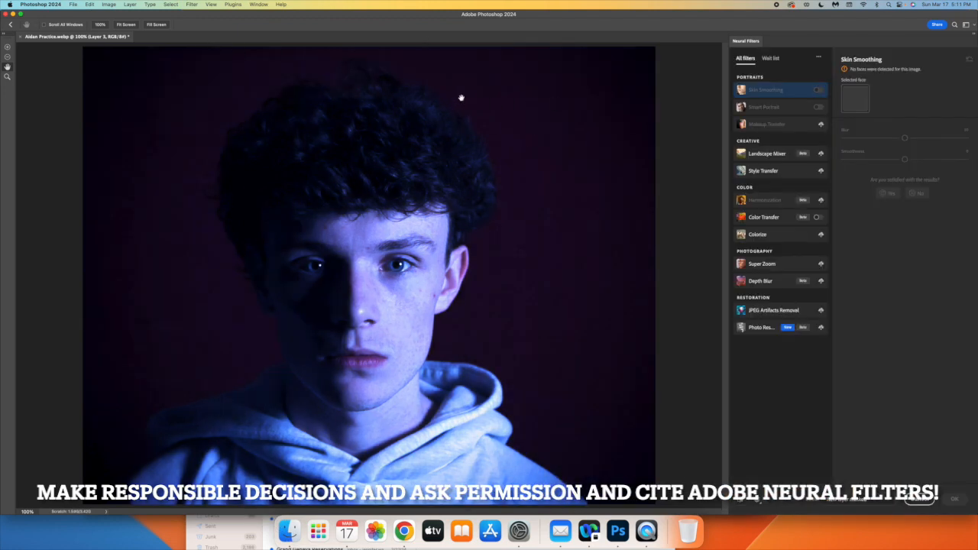
click(816, 109)
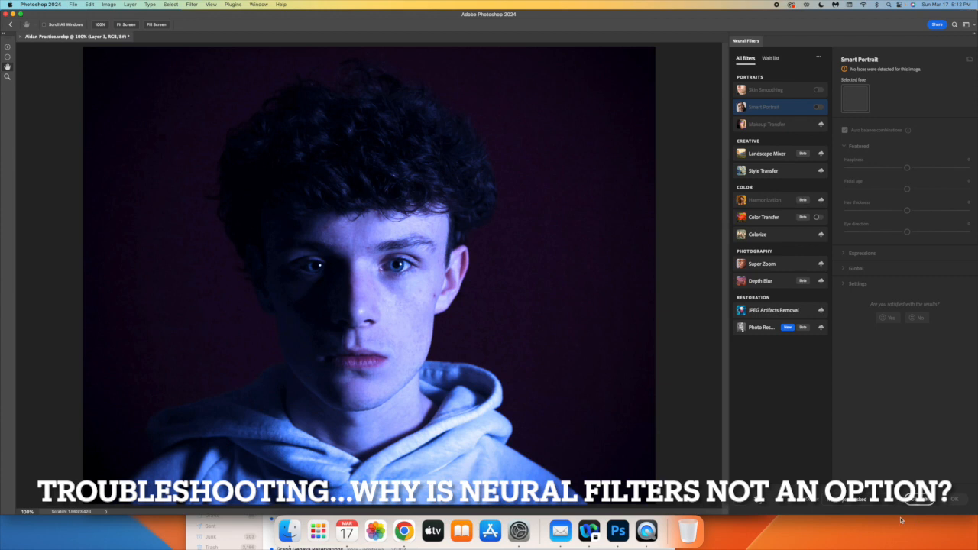
click(919, 500)
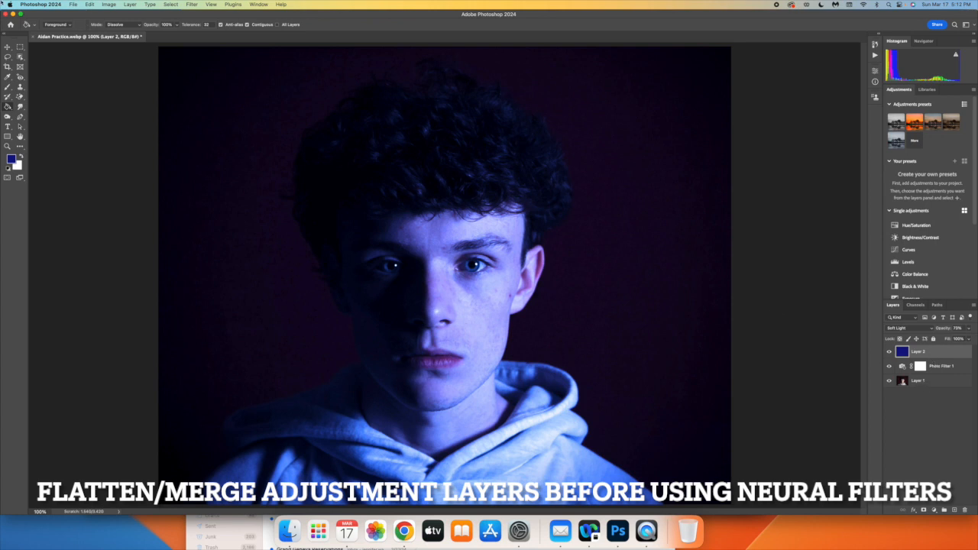
Flatten the image into a single layer and enable the Smart Portrait neural filter on it
click(131, 5)
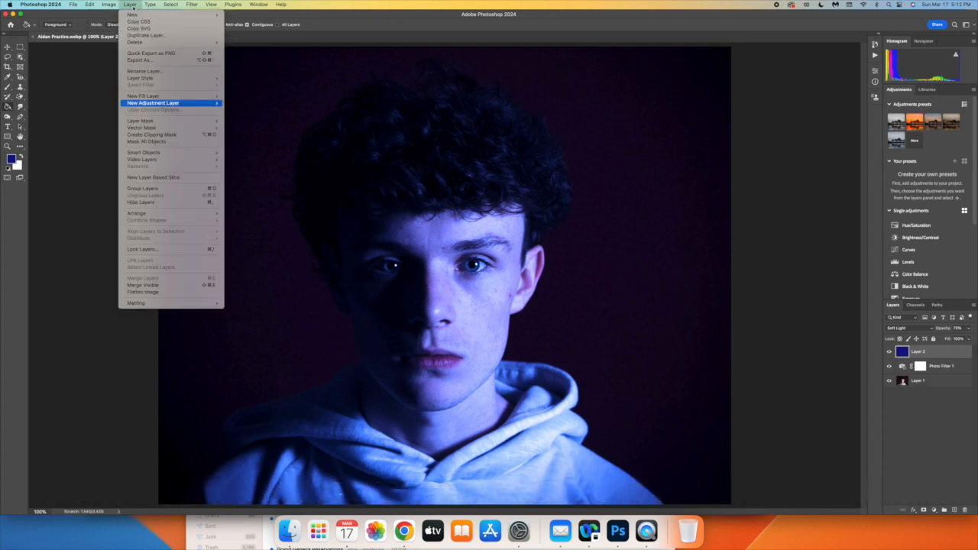
click(161, 292)
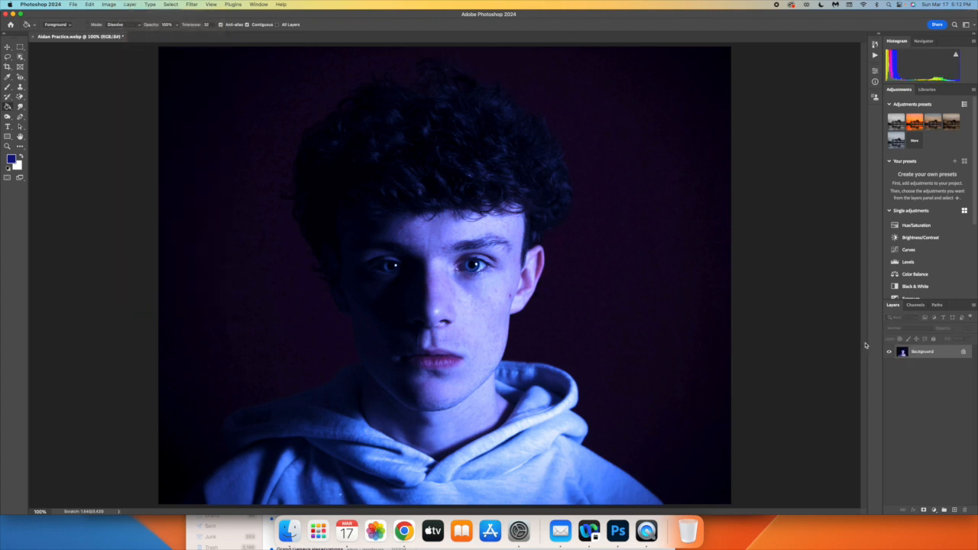
click(191, 5)
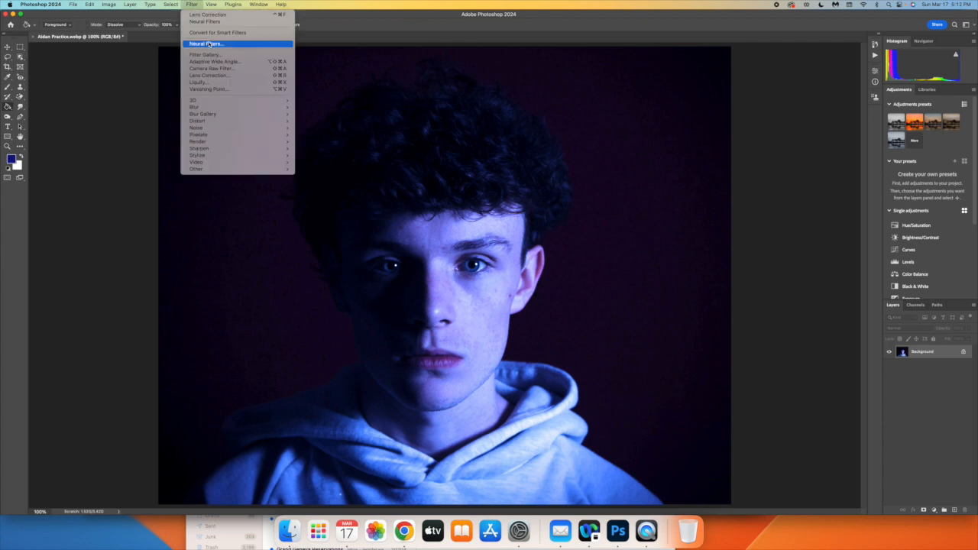
click(207, 44)
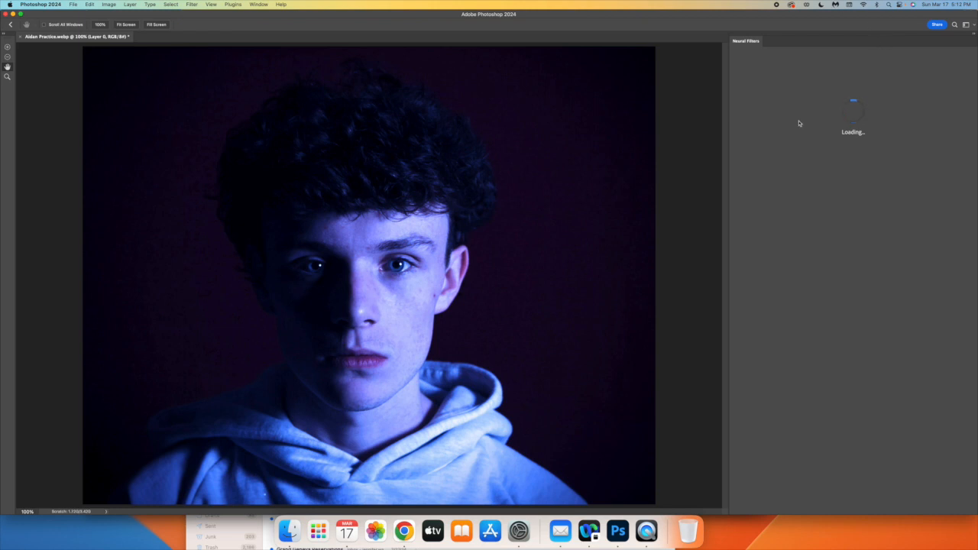
click(799, 108)
click(817, 108)
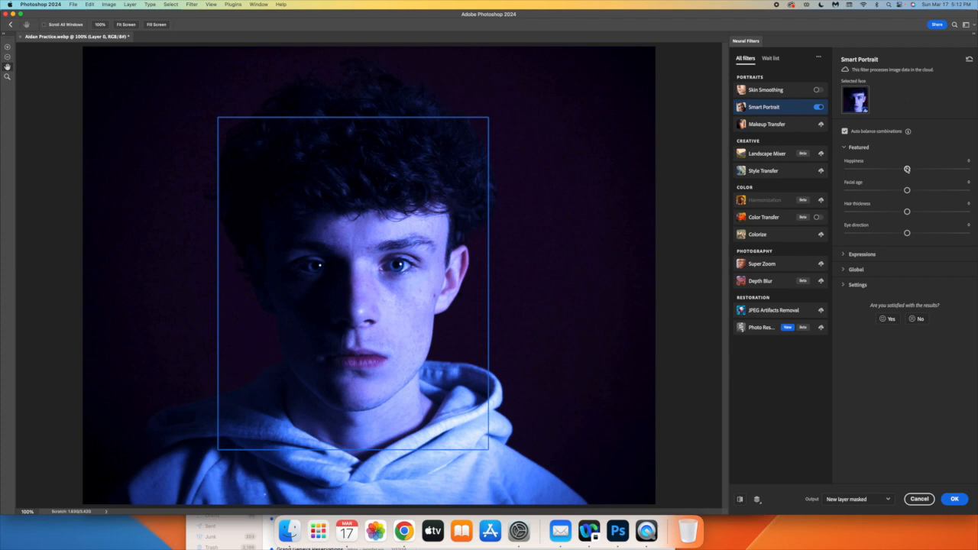
Lower the portrait's Happiness to about -10 and compare the result with the original
drag(907, 169, 895, 169)
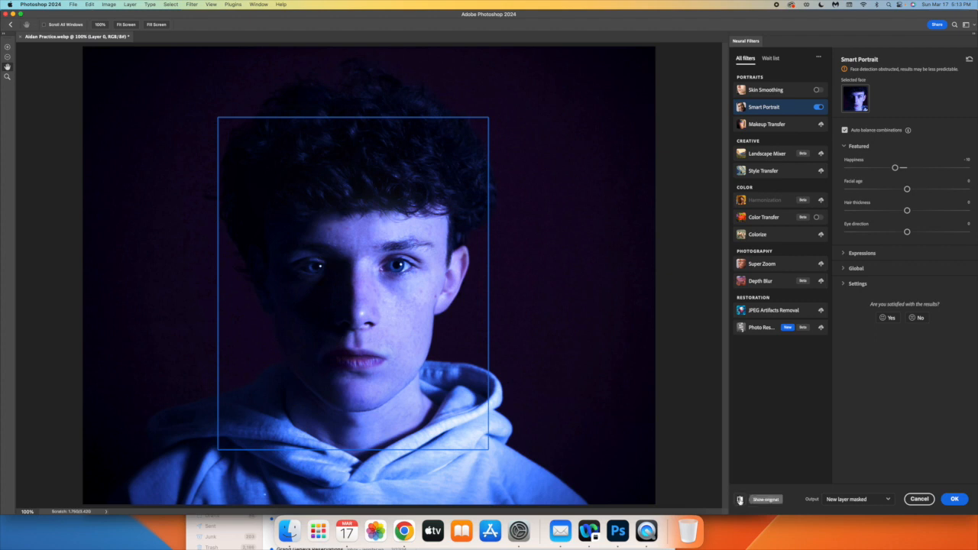
click(739, 501)
click(740, 500)
click(740, 501)
click(740, 500)
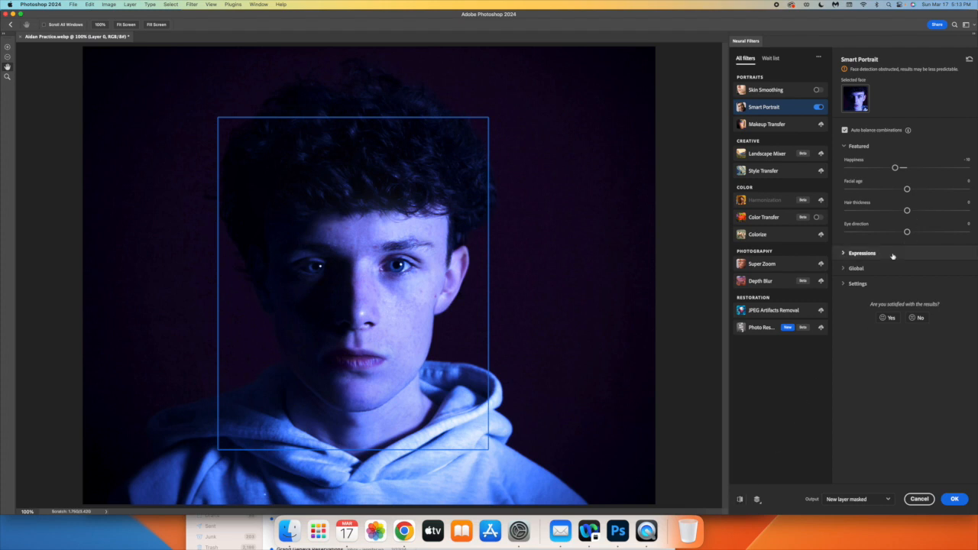
Lower the Anger expression to about -10 and compare the filtered face with the original
click(844, 253)
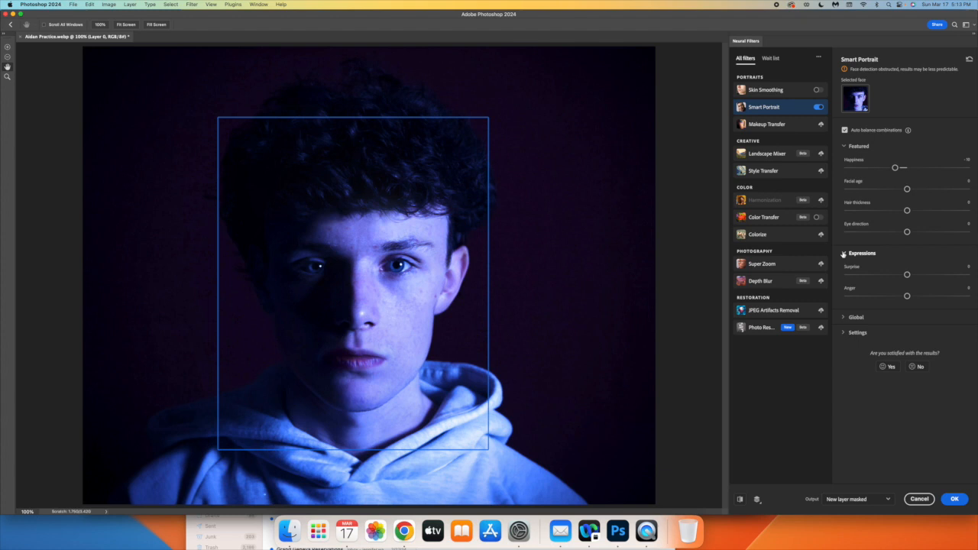
drag(906, 296, 894, 296)
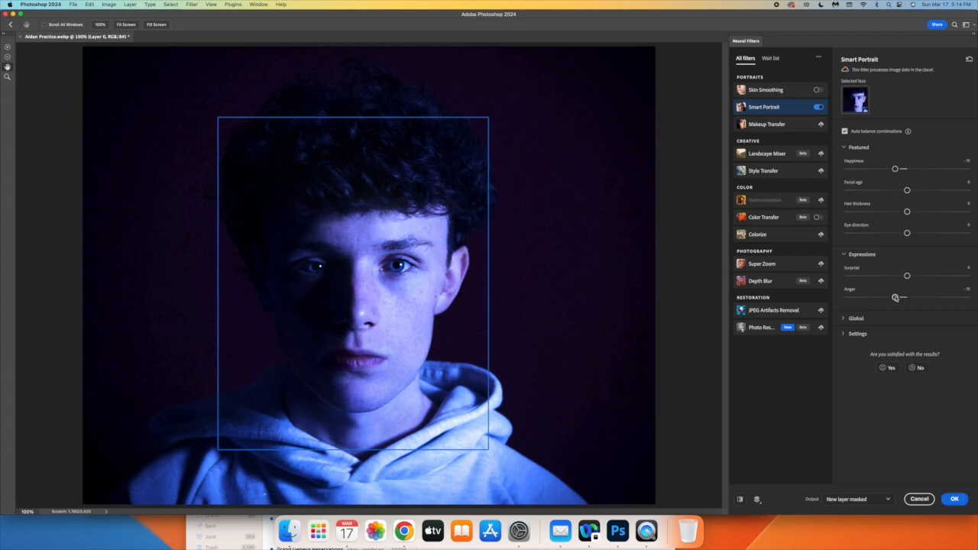
click(740, 500)
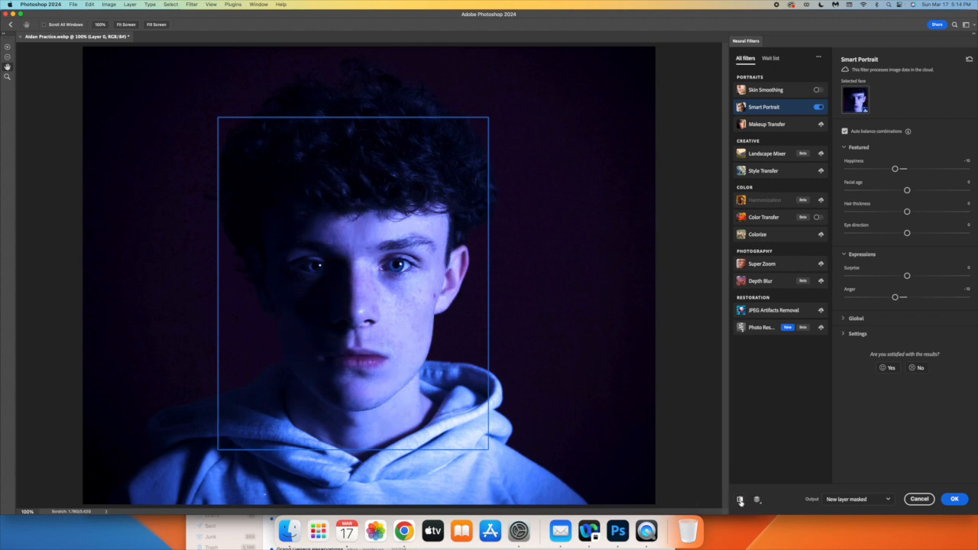
click(739, 500)
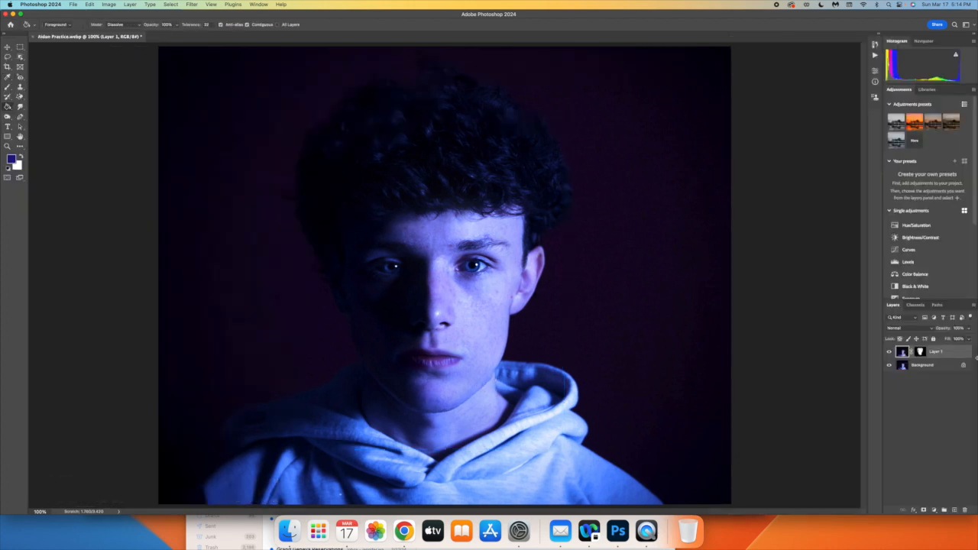
Compare the Smart Portrait result with the original by hiding and showing Layer 1
click(889, 353)
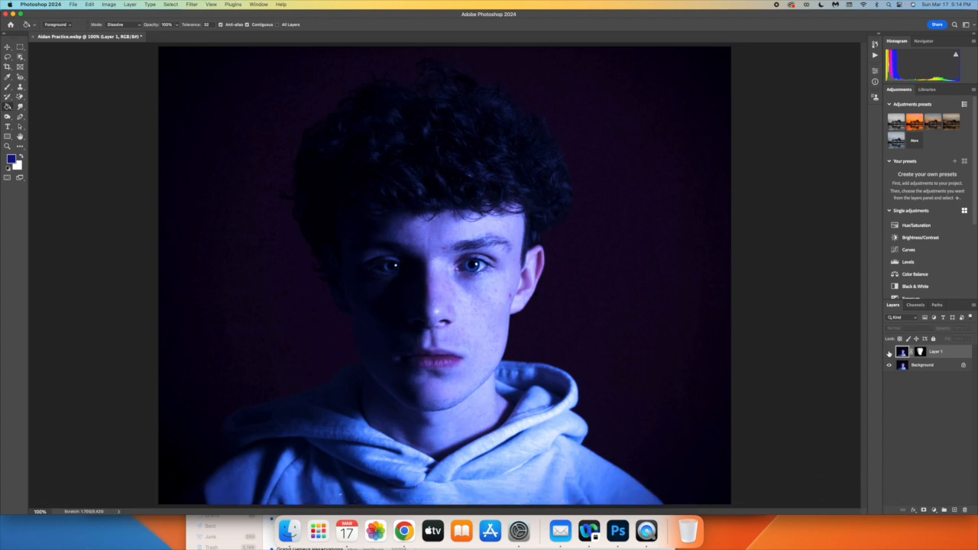
click(889, 353)
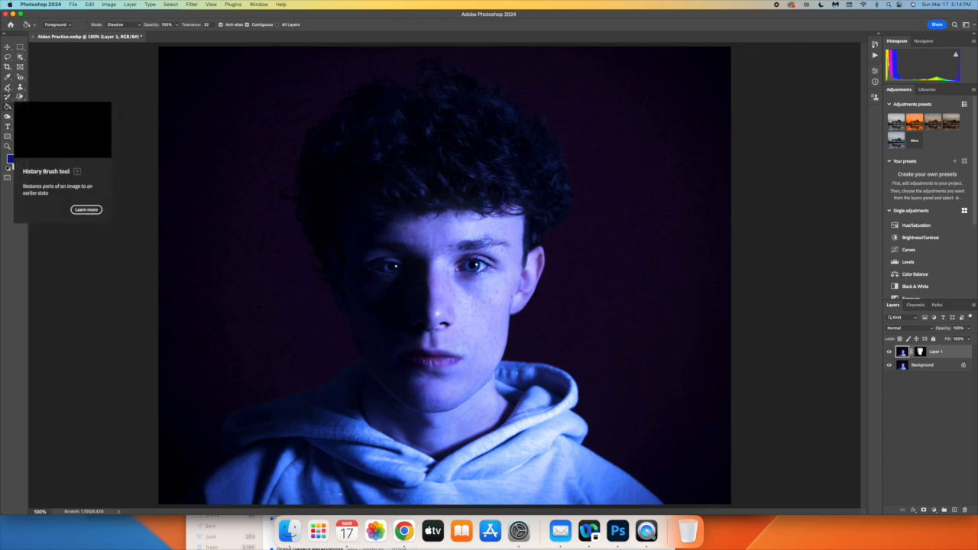
Erase the jagged filter edge along the lit side of the jaw and neck on Layer 1 with a smaller Eraser brush
click(20, 96)
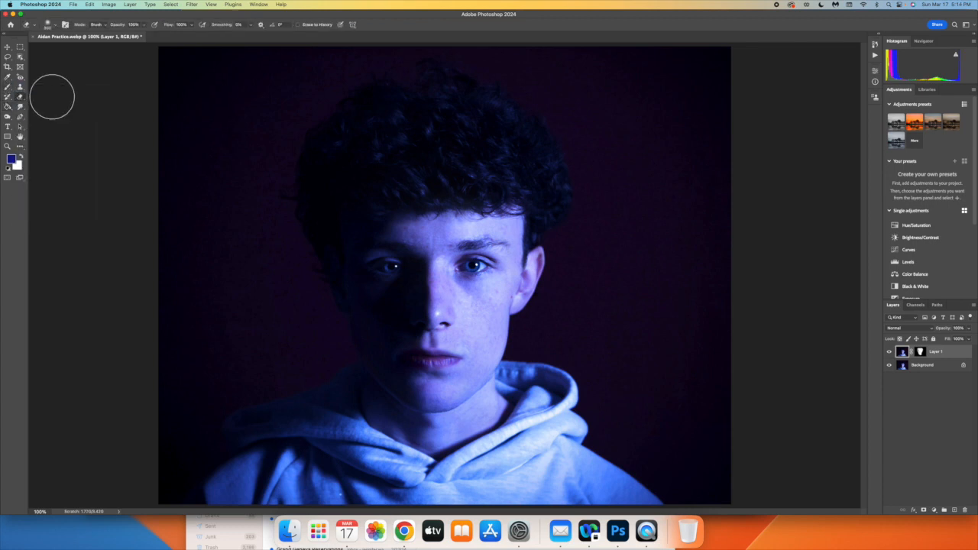
key(bracketleft)
key(bracketleft)
key(bracketleft)
key(bracketleft)
key(bracketleft)
key(super+equal)
key(super+equal)
key(super+equal)
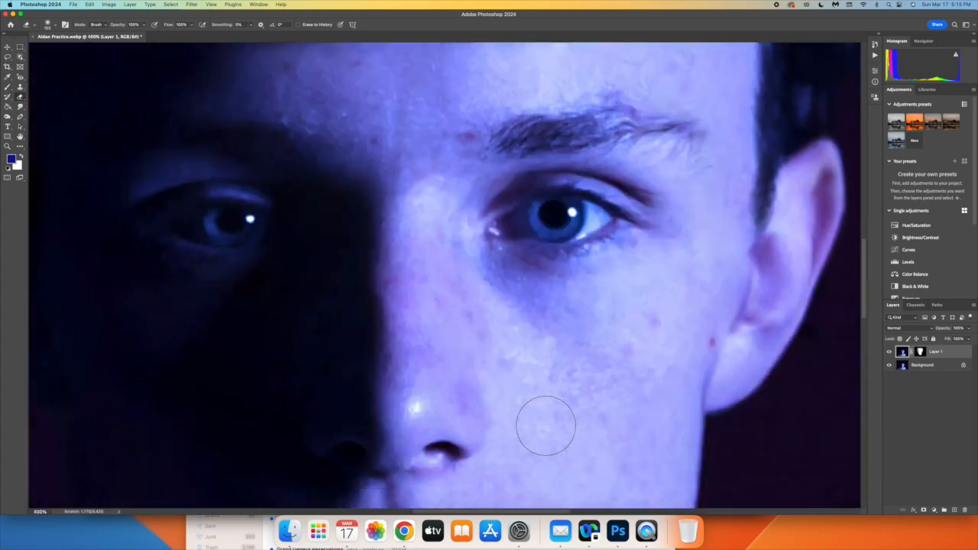
scroll(544, 424, up, 10)
scroll(786, 316, up, 3)
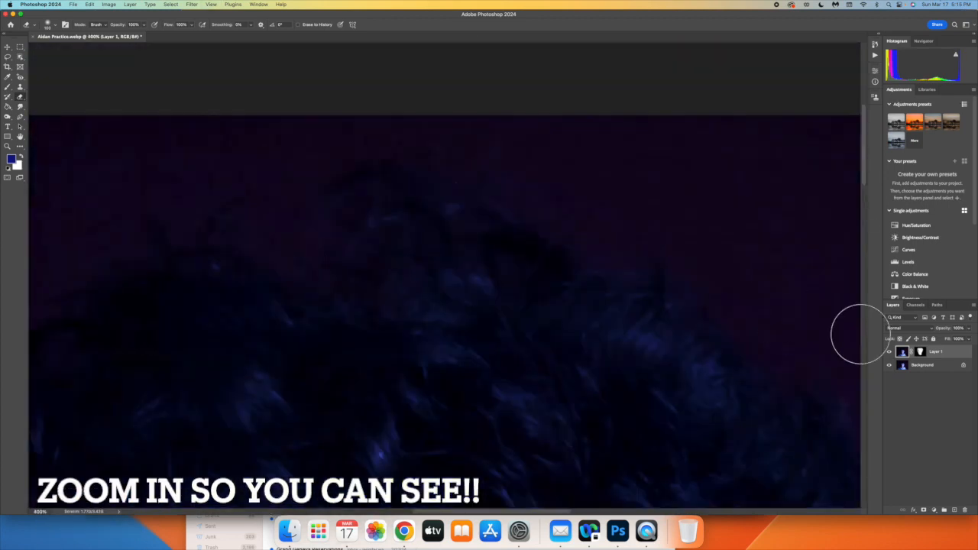
click(924, 40)
drag(932, 60, 932, 77)
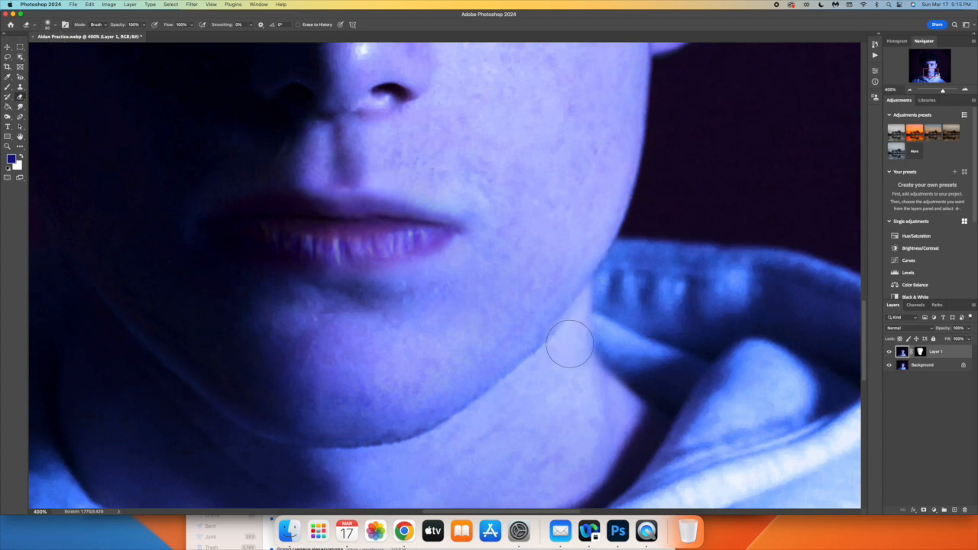
mouse_move(563, 352)
mouse_down()
mouse_move(461, 439)
mouse_move(476, 443)
mouse_move(518, 421)
mouse_move(607, 319)
mouse_move(622, 286)
mouse_move(533, 389)
mouse_move(465, 423)
mouse_move(434, 461)
mouse_move(449, 447)
mouse_move(367, 464)
mouse_move(539, 448)
mouse_move(628, 414)
mouse_up()
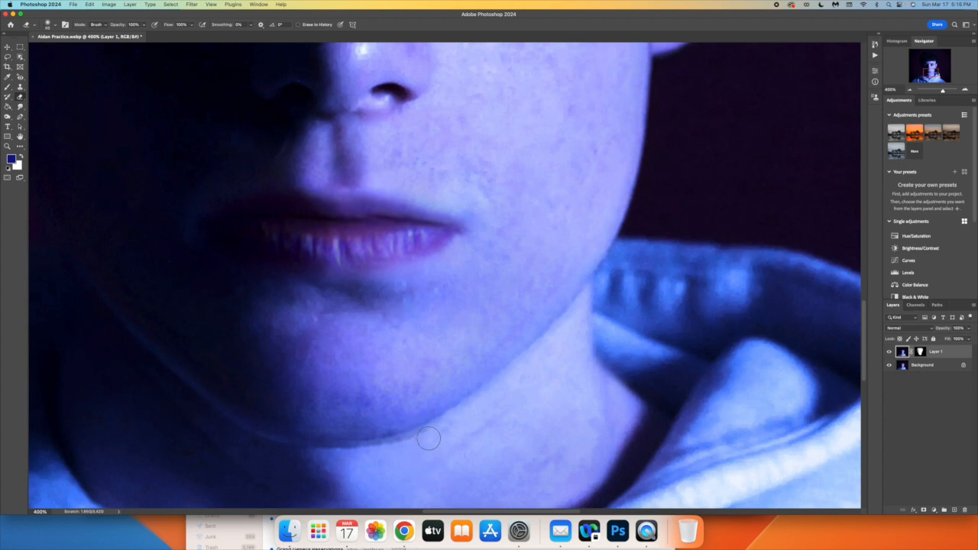
Erase the leftover edge artifacts under the chin on Layer 1 and touch up the lit jawline
drag(421, 441, 290, 456)
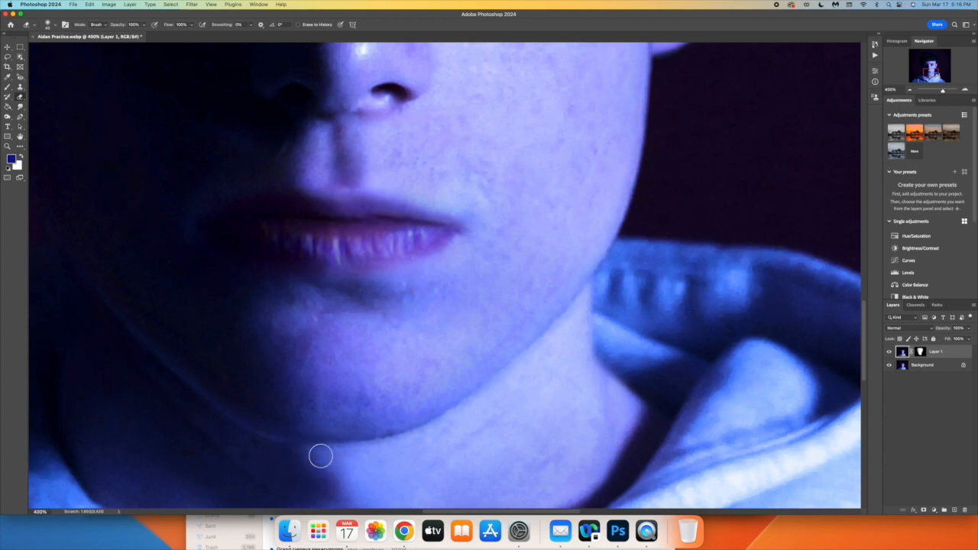
drag(392, 452, 266, 454)
drag(578, 316, 465, 418)
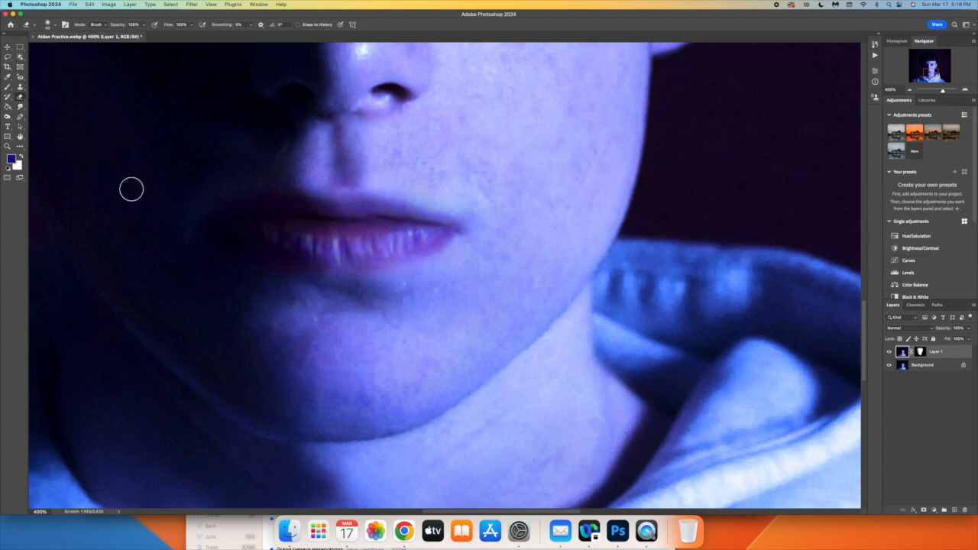
Review the eraser history and compare the cleaned-up portrait with Layer 1 hidden and shown, leaving the layer visible
double_click(20, 137)
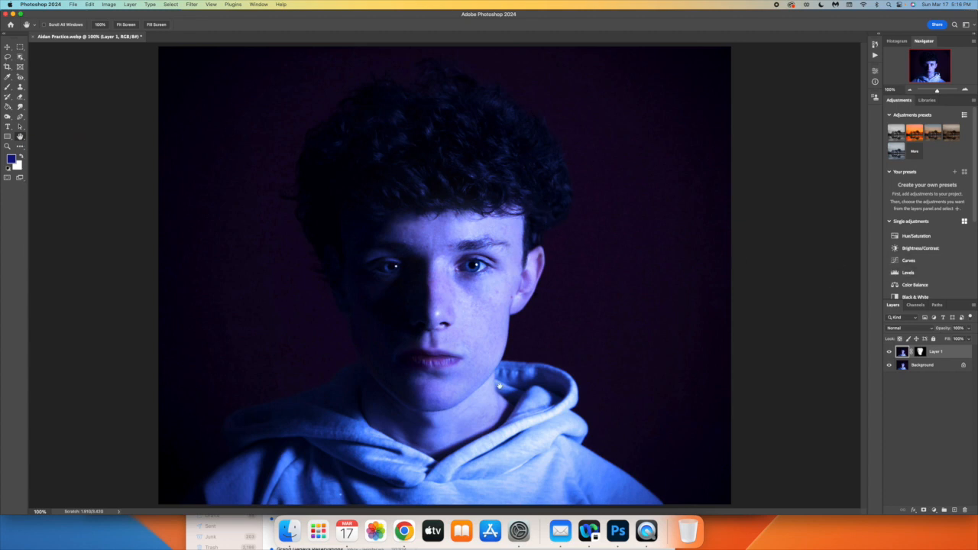
click(874, 44)
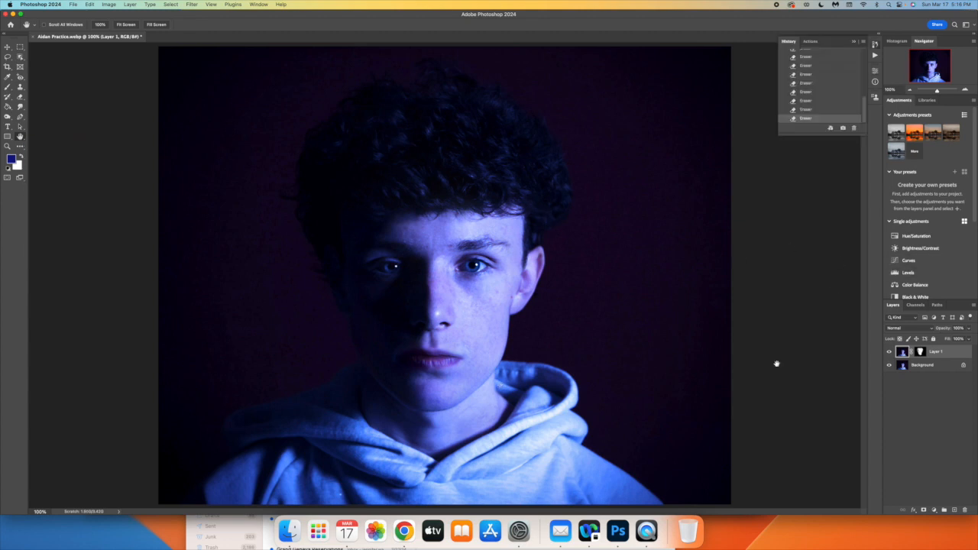
click(889, 352)
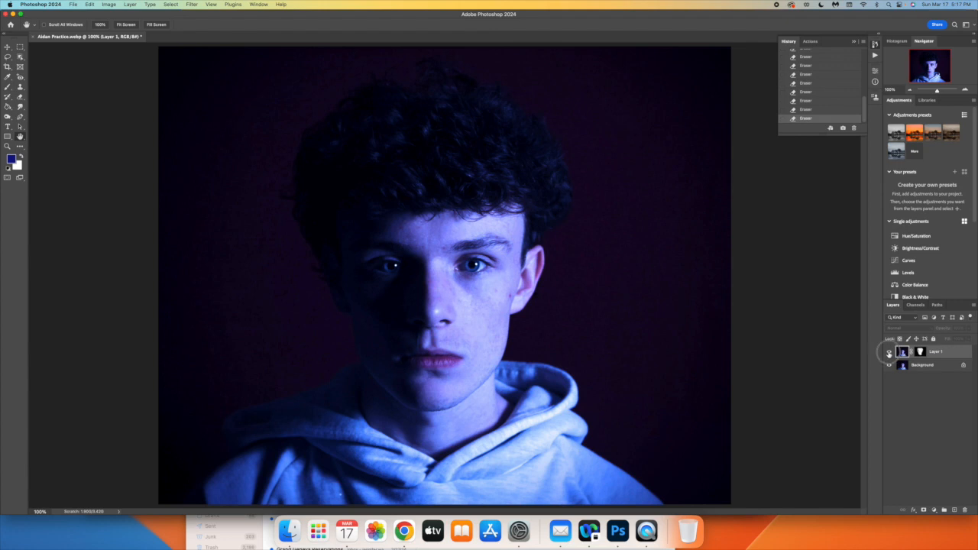
click(889, 352)
click(889, 352)
click(888, 352)
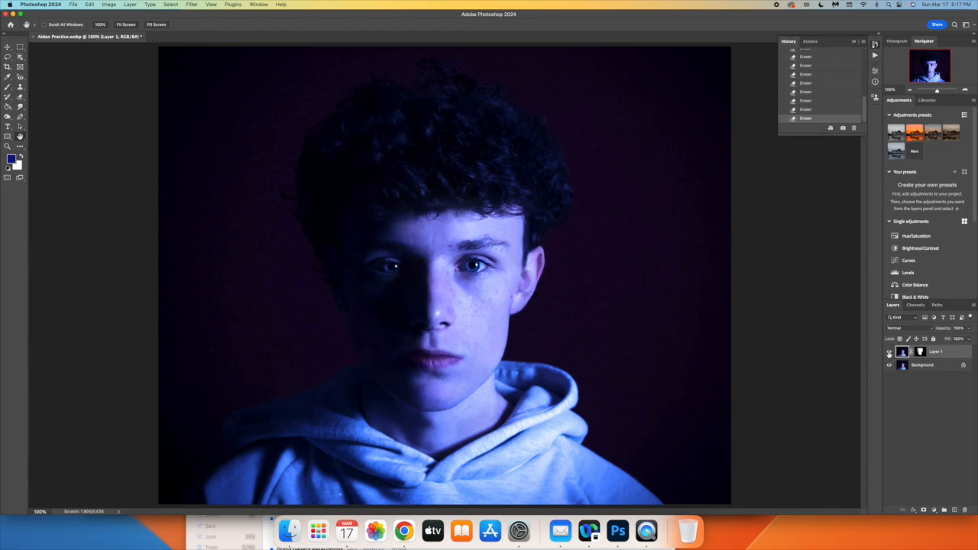
click(889, 352)
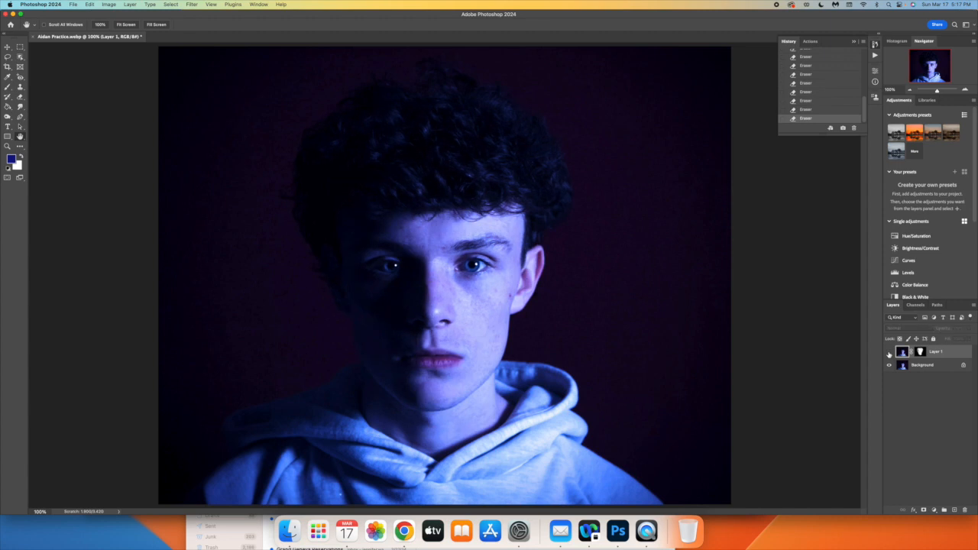
click(889, 352)
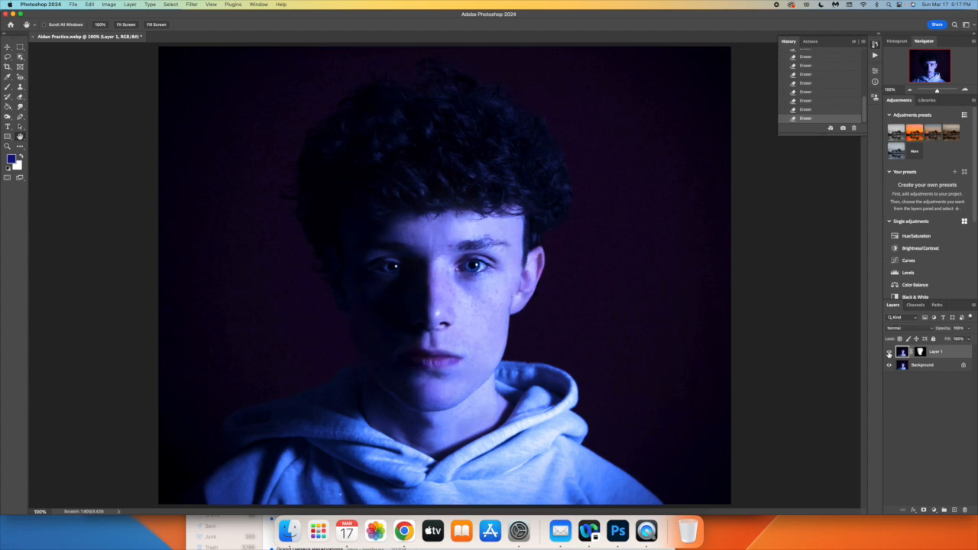